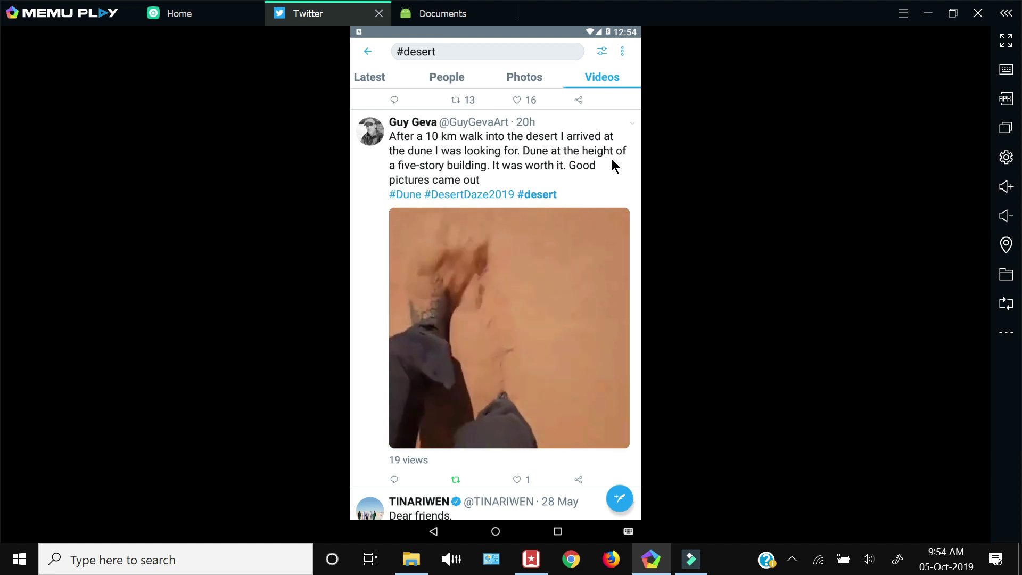
Step: Copy the link to the dune-walk video tweet from its options menu
click(631, 123)
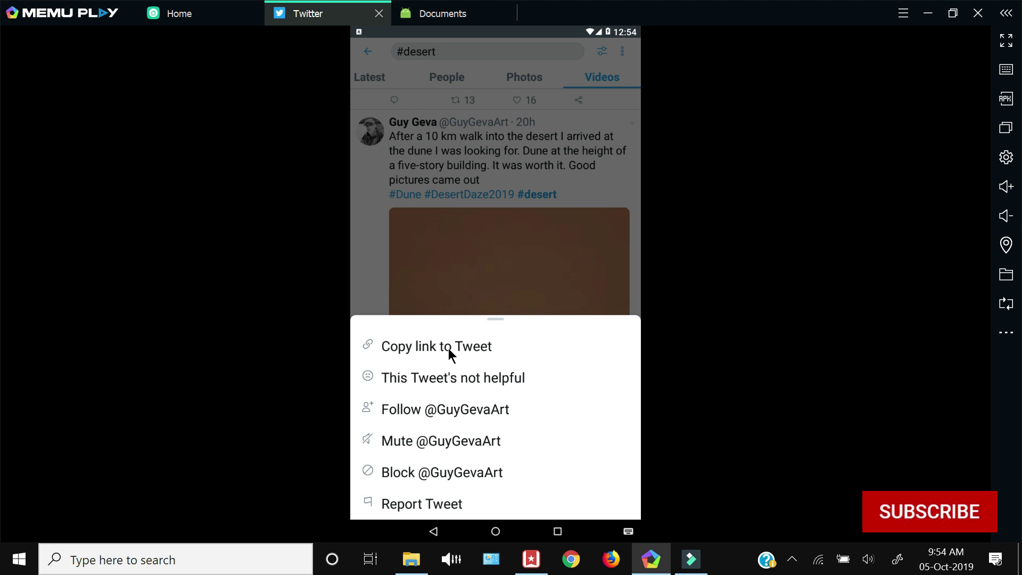
click(448, 348)
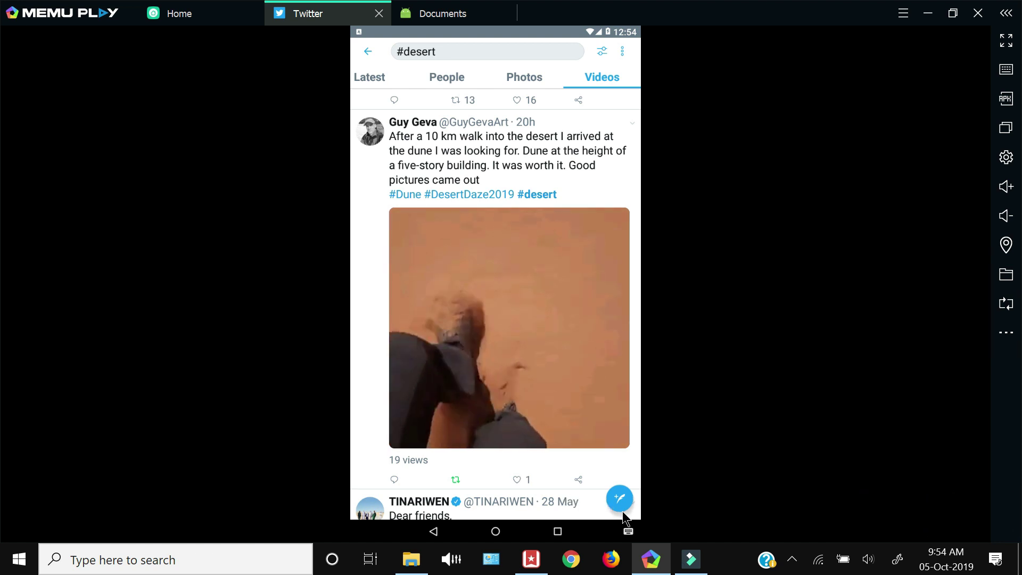
Step: Paste the copied dune video tweet link into a fresh tweet draft
click(619, 498)
click(395, 79)
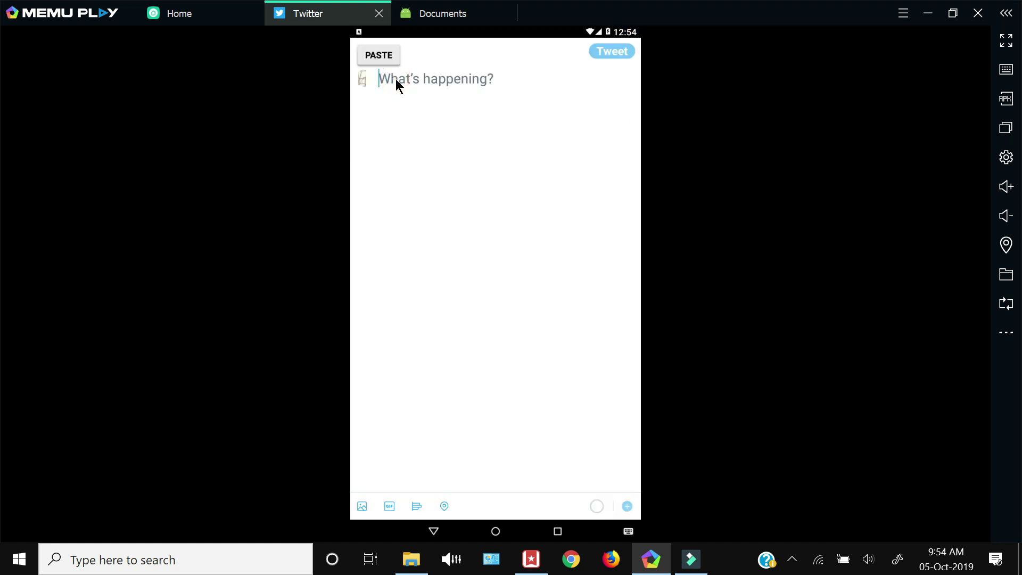
click(382, 51)
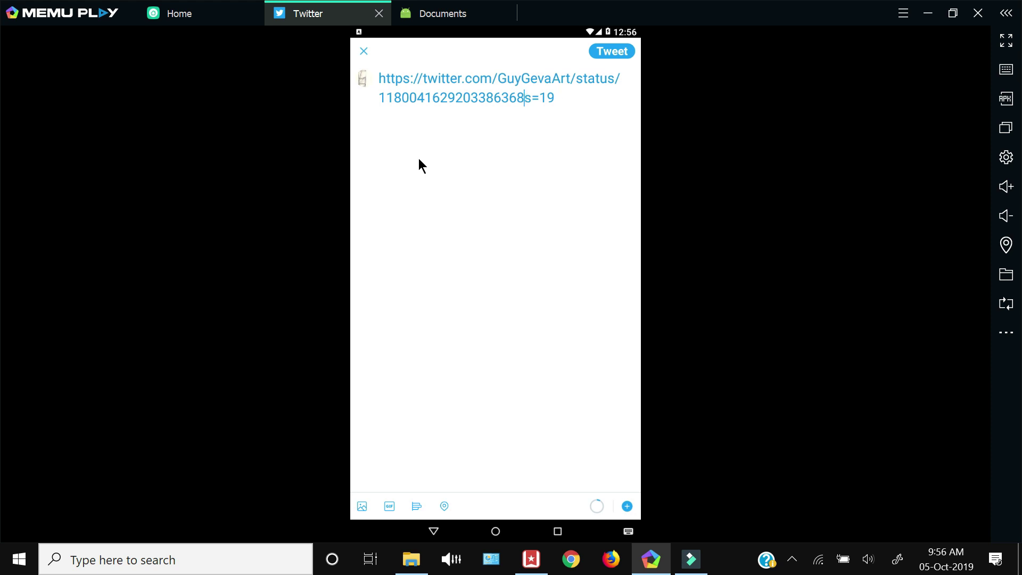
key(BackSpace)
key(BackSpace)
key(BackSpace)
key(BackSpace)
text(/)
text(1)
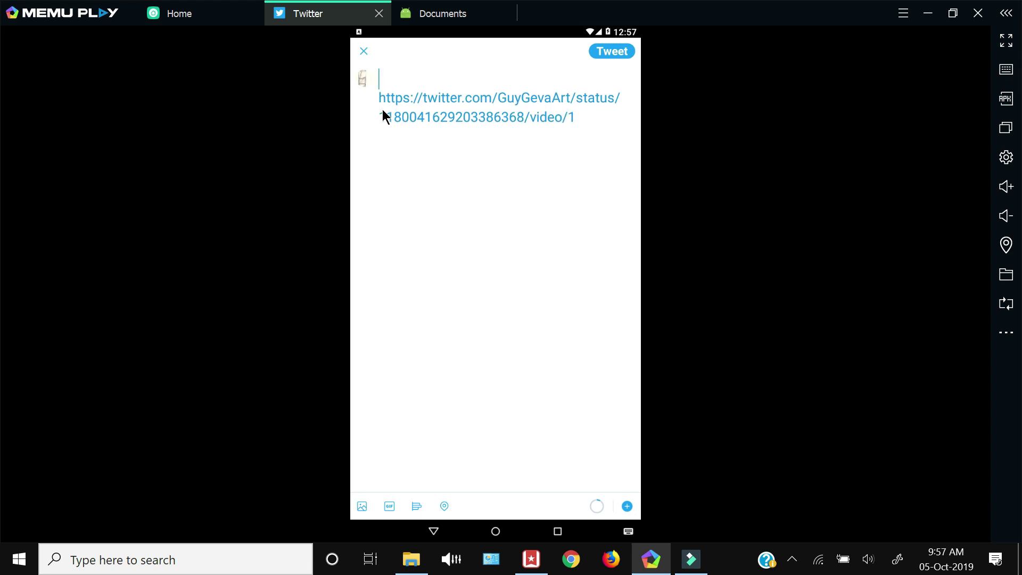
text(#)
text(desesrt)
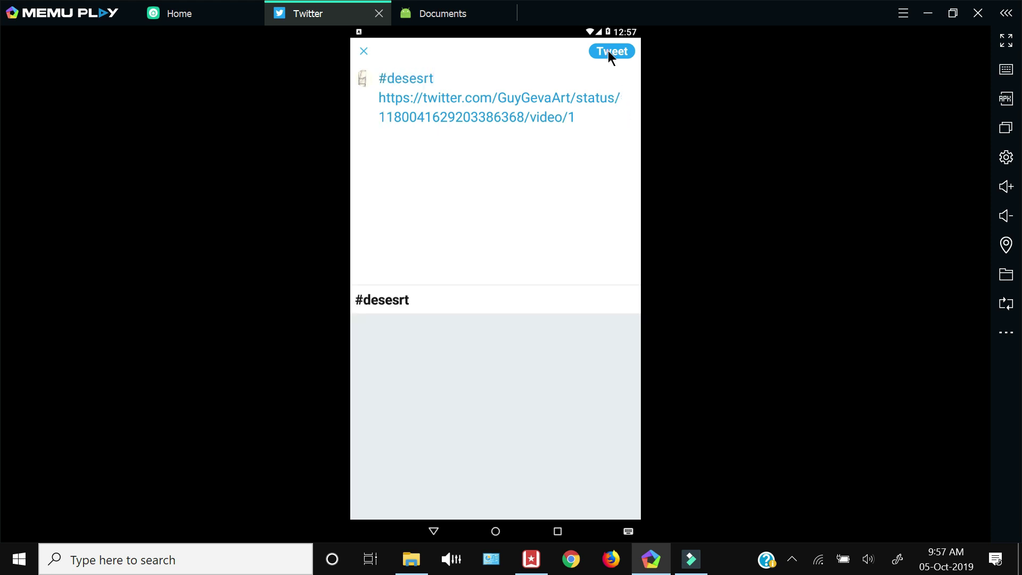
Step: Publish the #desesrt tweet with the dune video embedded to the Home timeline
click(608, 50)
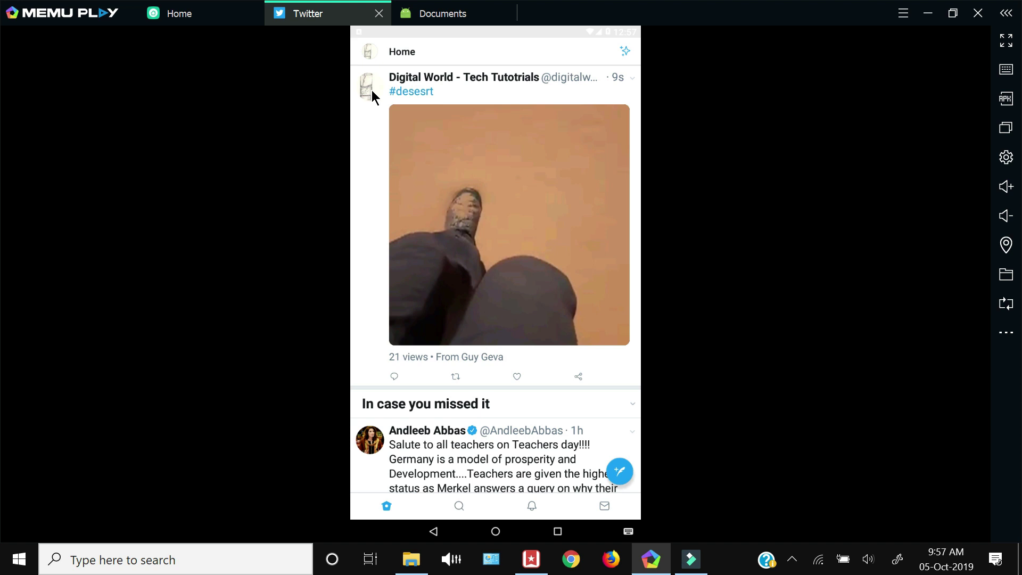